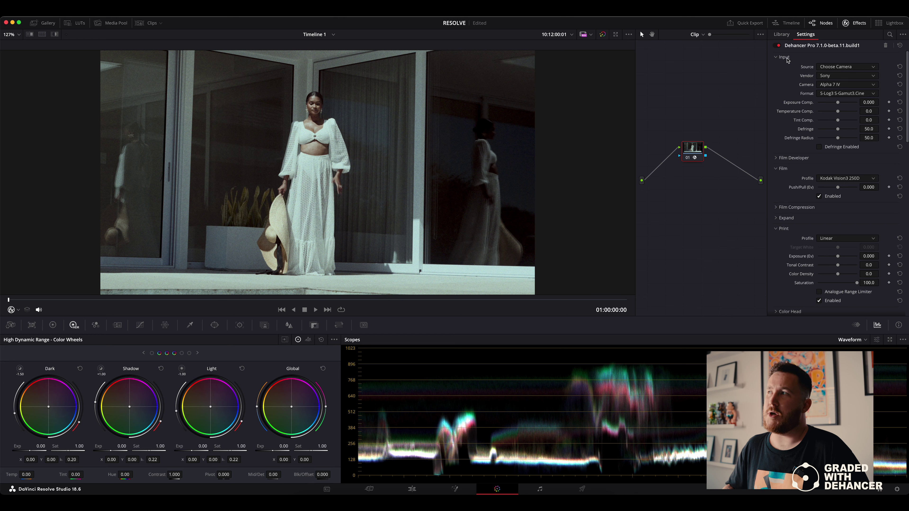
- Collapse all the effect's setting sections and briefly check the Input and Film Developer sections
alt+click(784, 57)
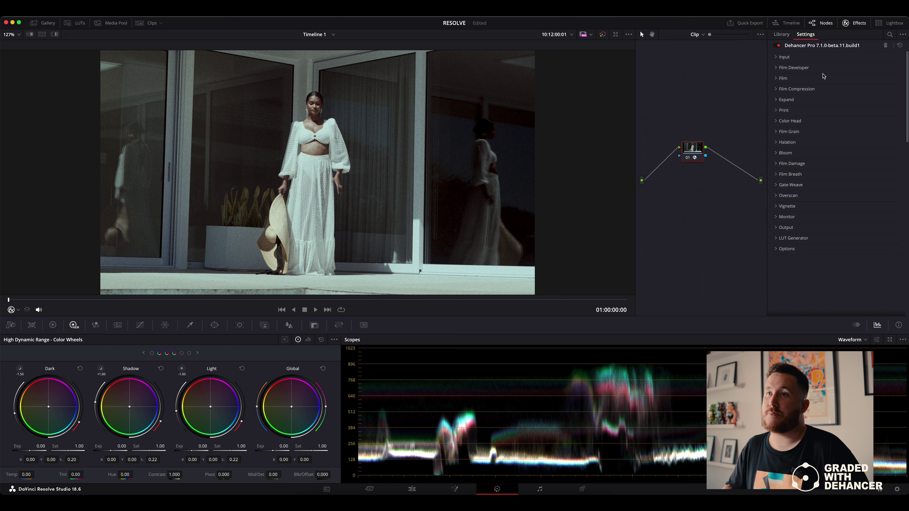
click(820, 57)
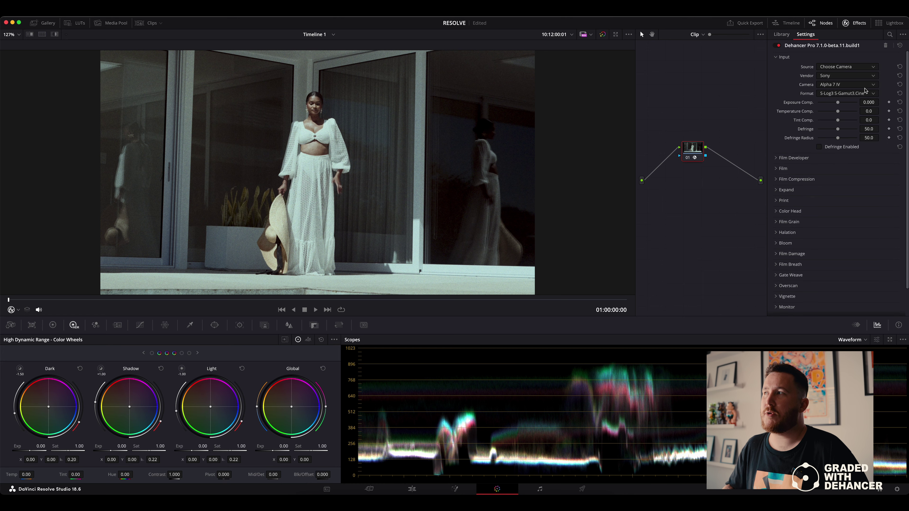
click(776, 57)
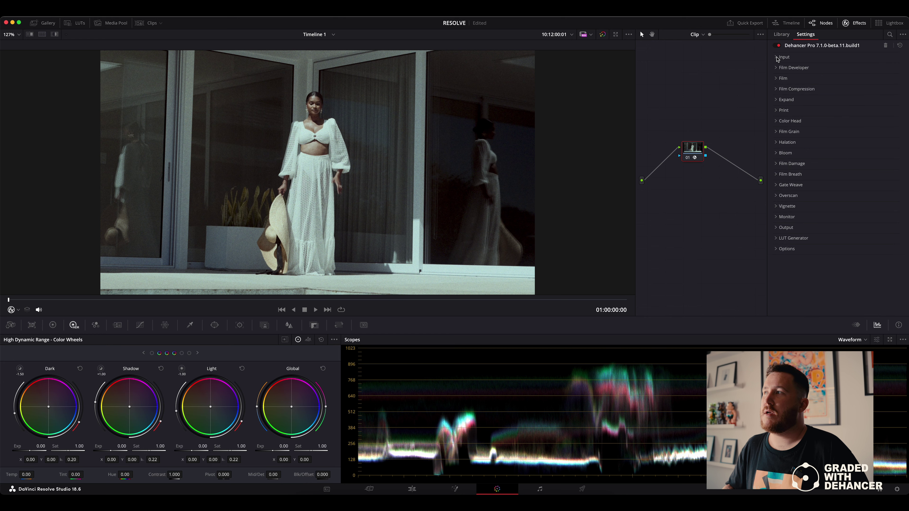
click(776, 68)
click(776, 68)
- Browse the available film stocks in the Film section and set the film profile to Fujicolor Print (Industrial) 400
click(776, 78)
click(847, 89)
scroll(847, 117, up, 3)
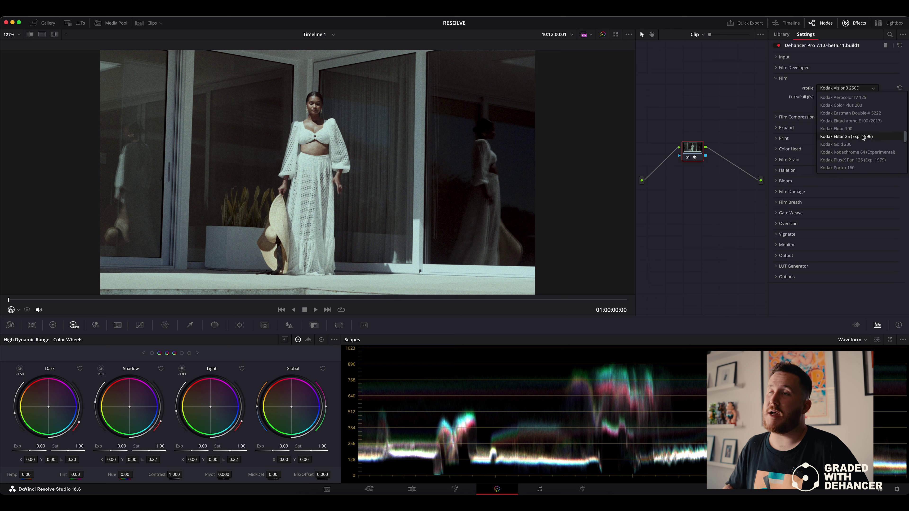
scroll(859, 140, down, 1)
scroll(860, 140, down, 1)
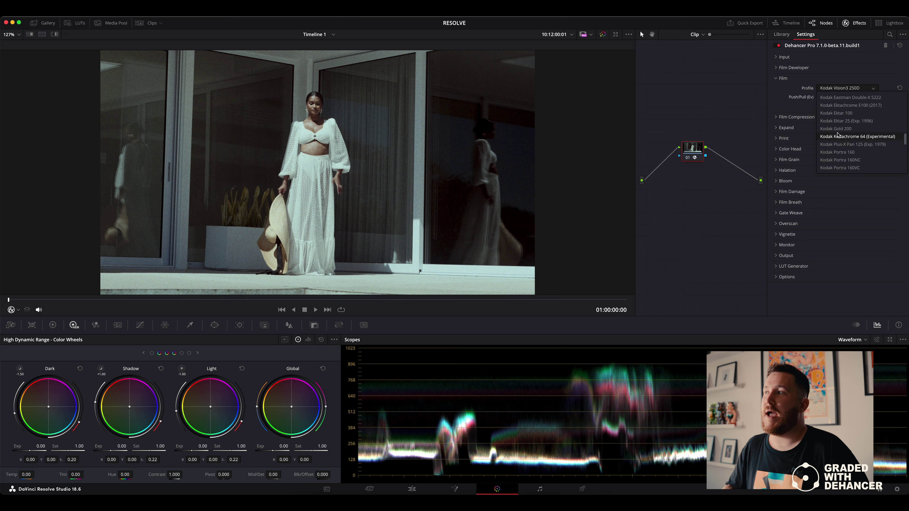
scroll(854, 140, up, 2)
scroll(854, 140, up, 10)
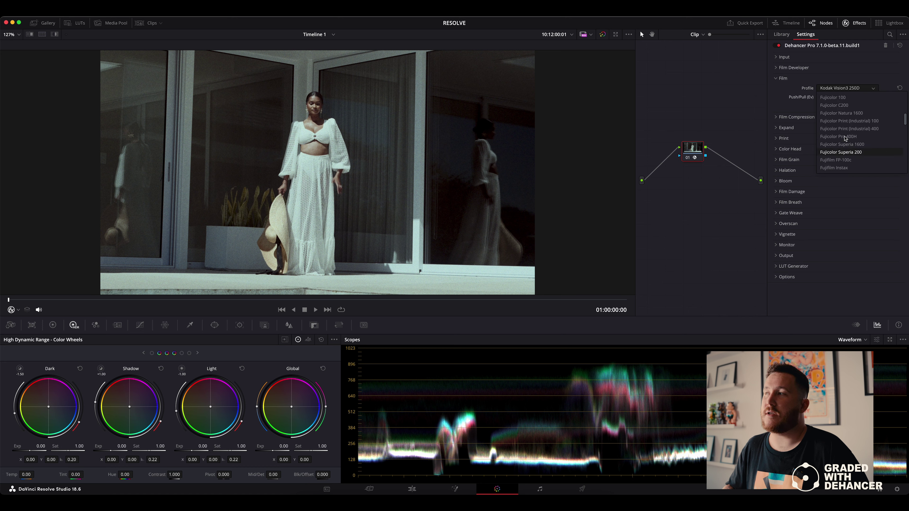
click(832, 129)
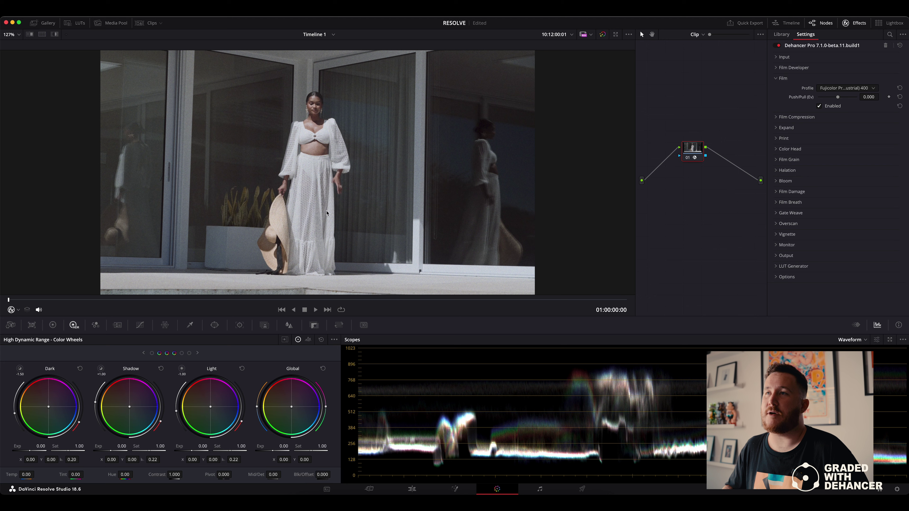
- Change the film profile to Konica Impresa 50 (Exp. 2006)
click(857, 89)
scroll(857, 132, down, 5)
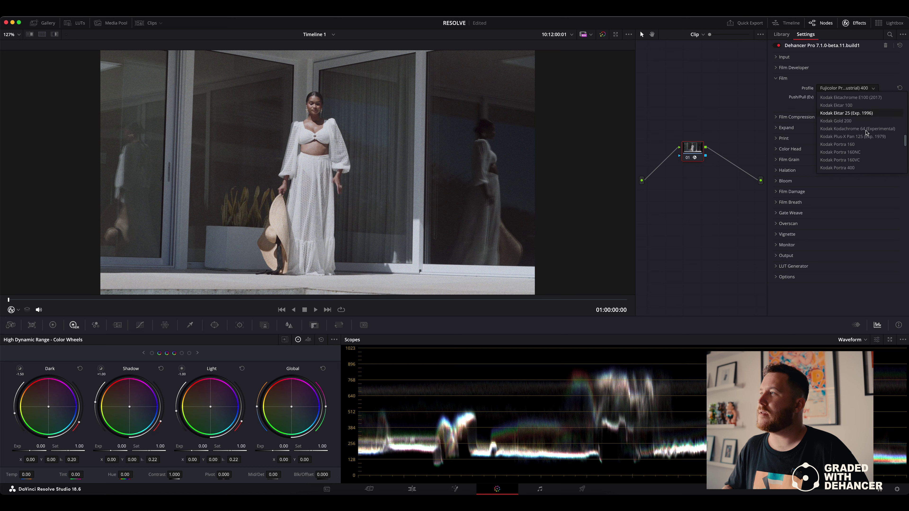
scroll(866, 133, down, 4)
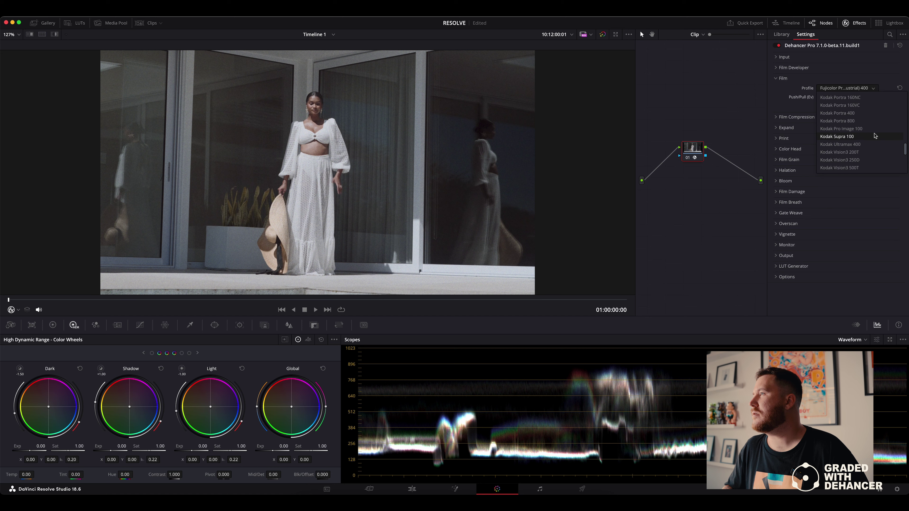
scroll(875, 136, down, 3)
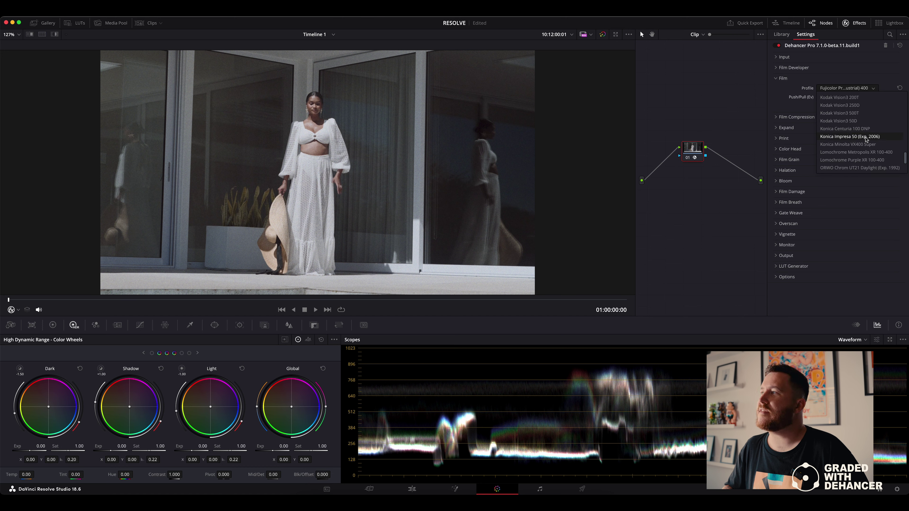
click(866, 139)
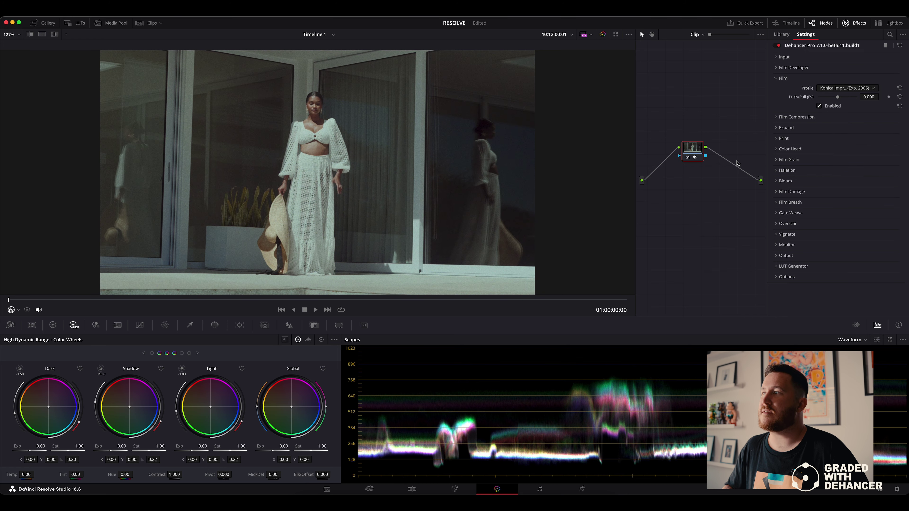
- Set the input tint compensation to 15.6 and the temperature compensation to 6.4
click(780, 57)
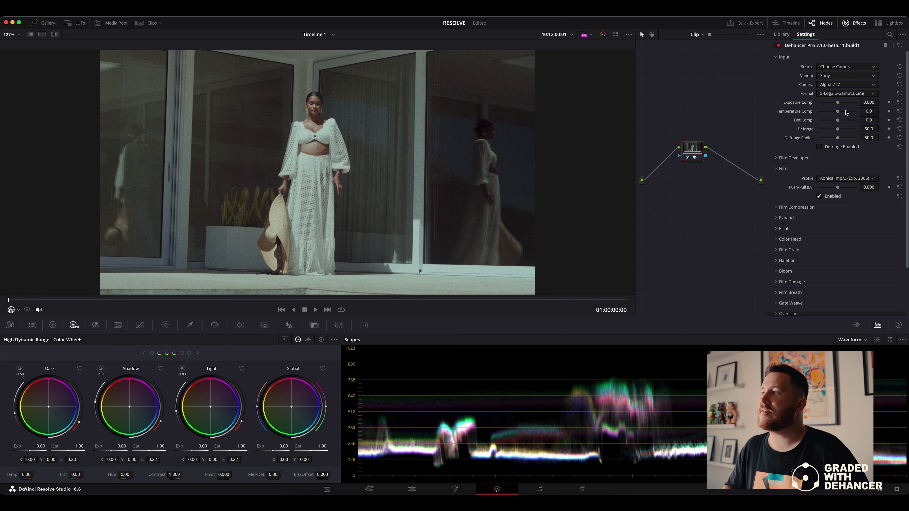
drag(838, 120, 840, 122)
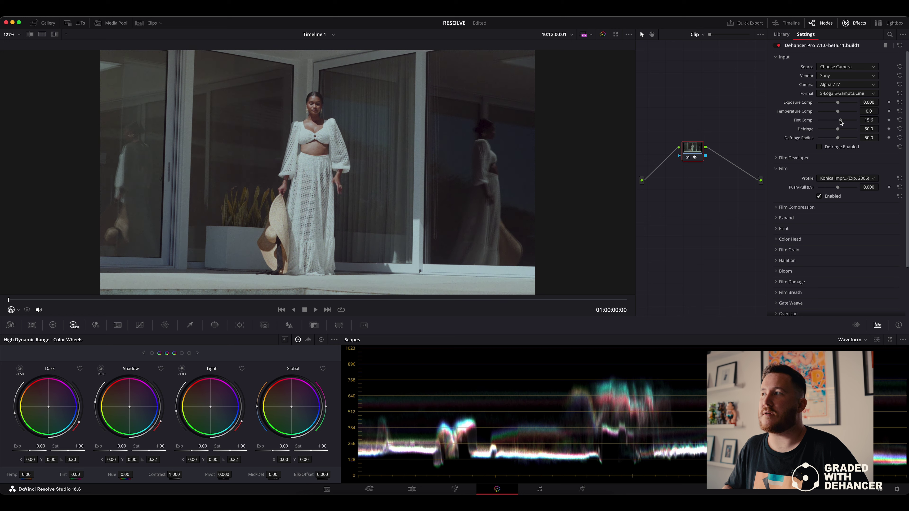
drag(838, 112, 839, 114)
- Set the print profile to Kodak 2383 Print Film with an exposure of -0.303 and a color density of 2.8
scroll(805, 162, down, 2)
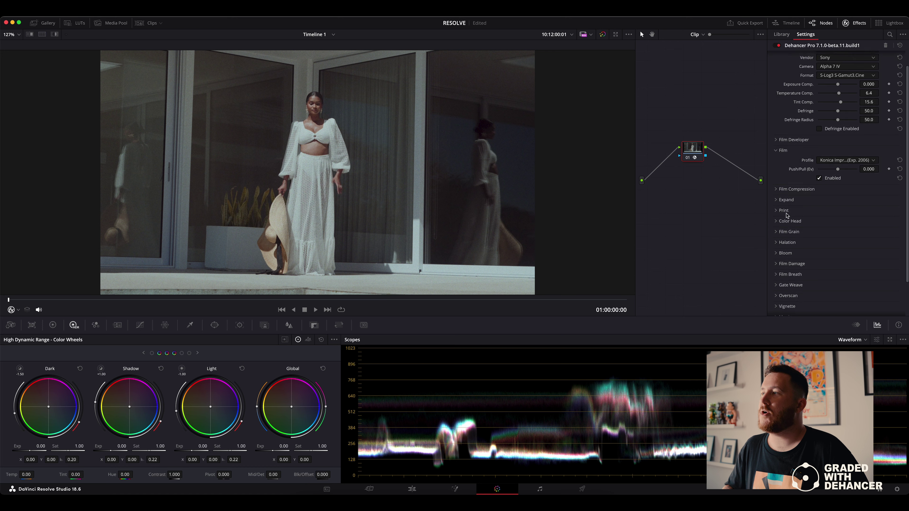
click(777, 210)
scroll(838, 215, down, 1)
click(845, 211)
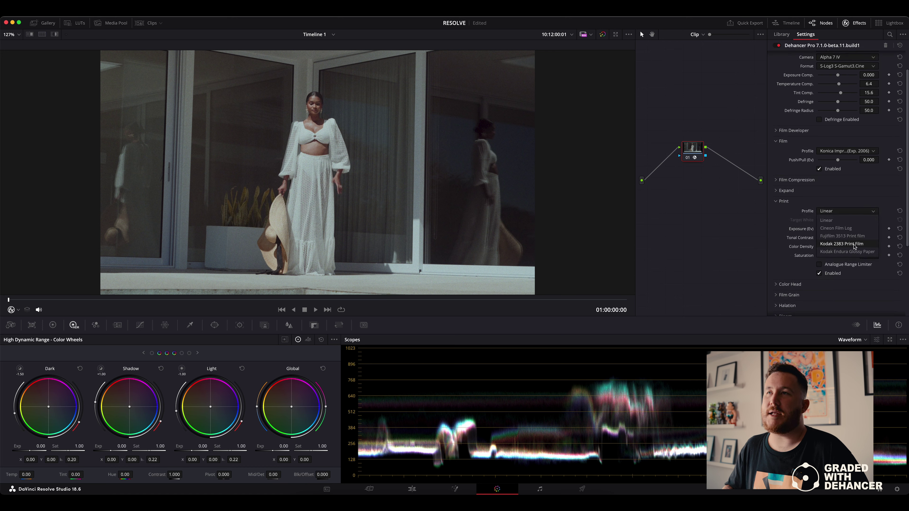
click(850, 246)
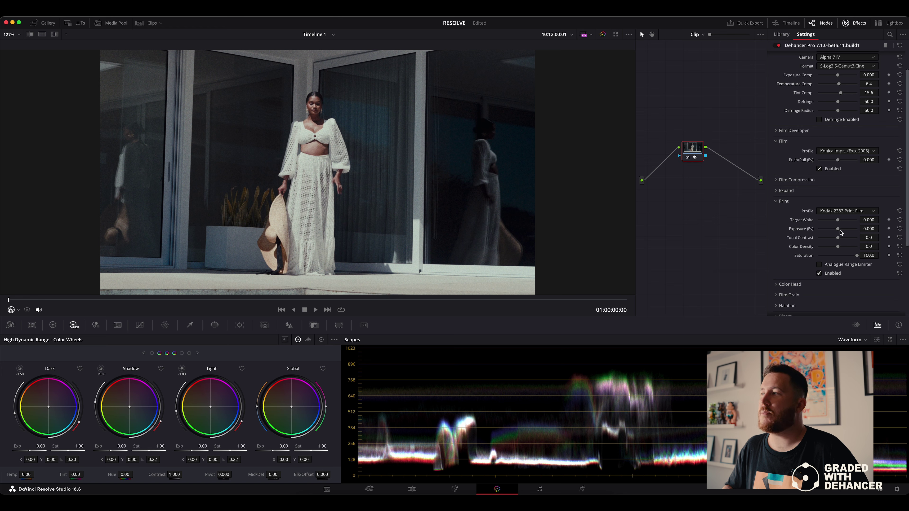
mouse_move(839, 231)
mouse_down()
mouse_move(822, 250)
mouse_move(838, 248)
mouse_up()
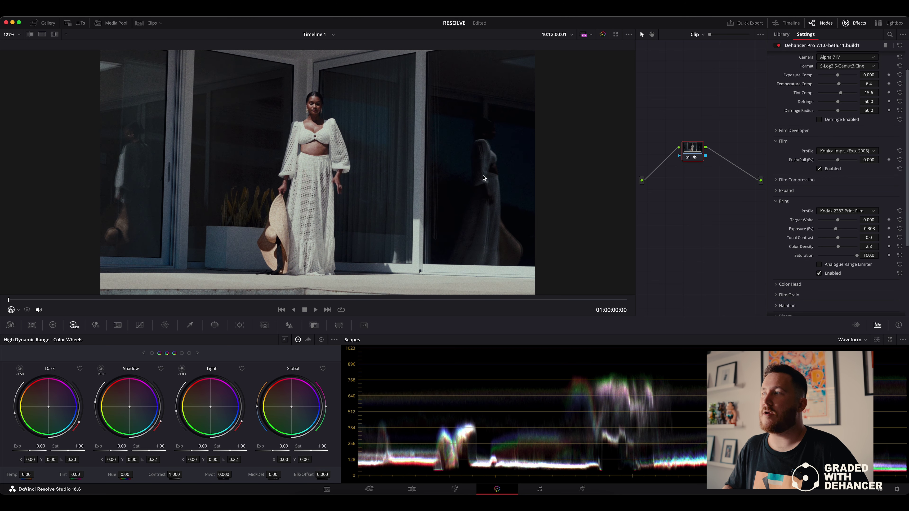
- Warm the shot by setting the input temperature compensation to 28.4
scroll(906, 178, up, 2)
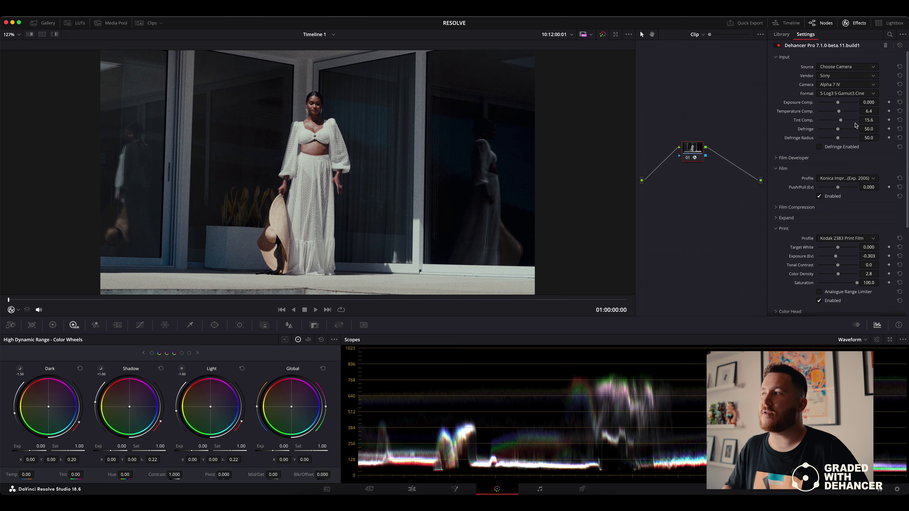
drag(840, 113, 843, 113)
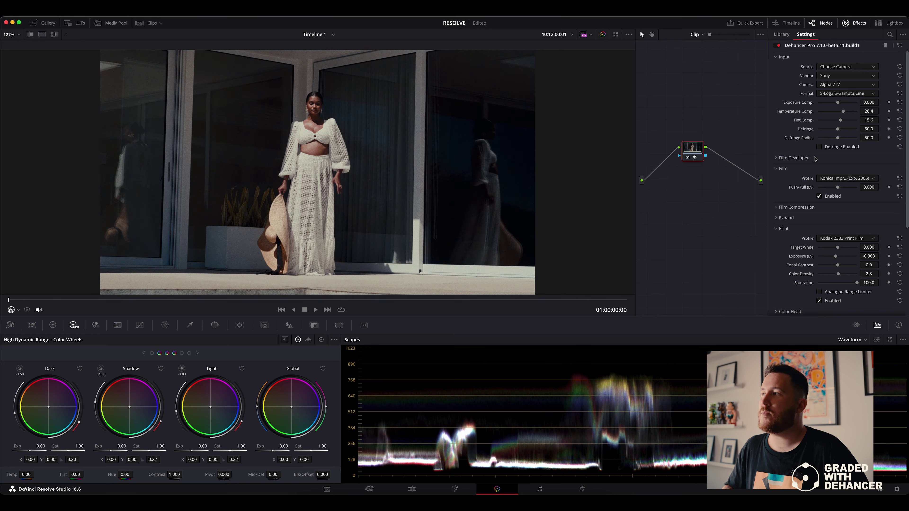
- Enable the Film Developer section and set its Color Boost to 45.0
click(830, 158)
click(819, 203)
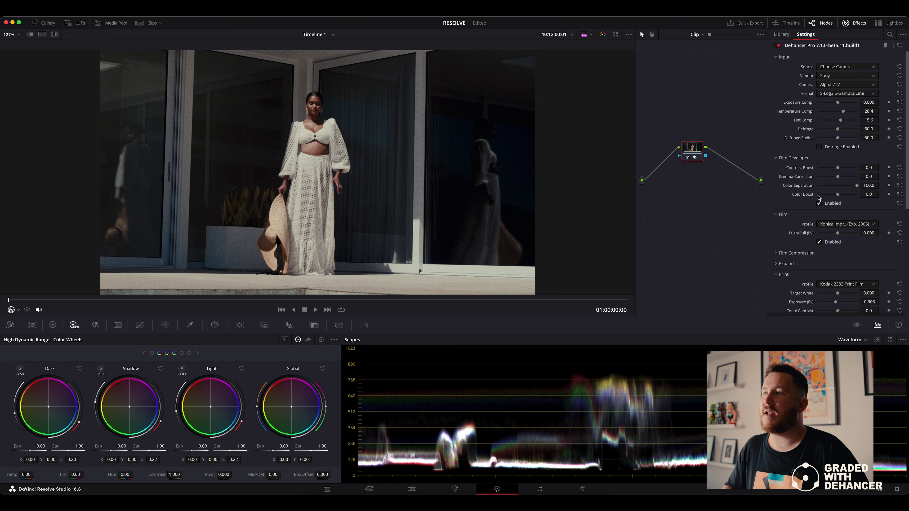
drag(839, 197, 847, 197)
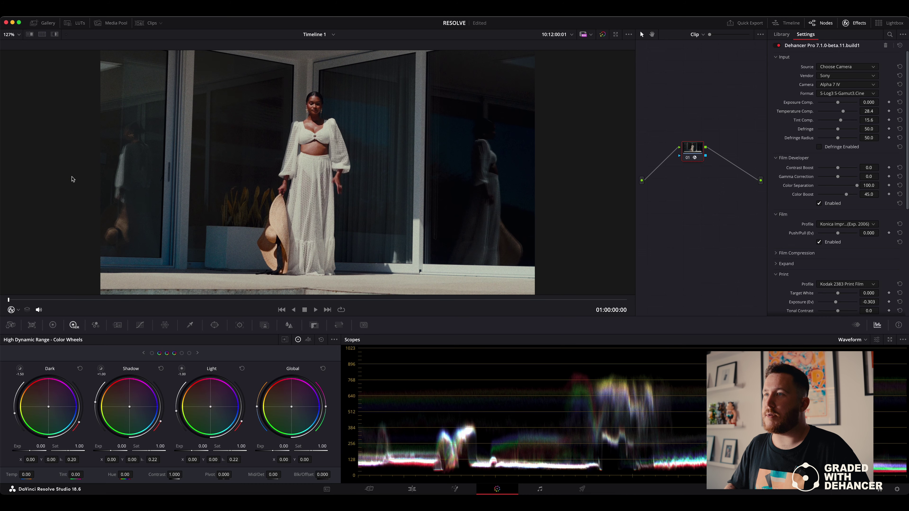
- Browse the film grain profiles and set the grain to 65 mm ISO 250
scroll(837, 183, down, 10)
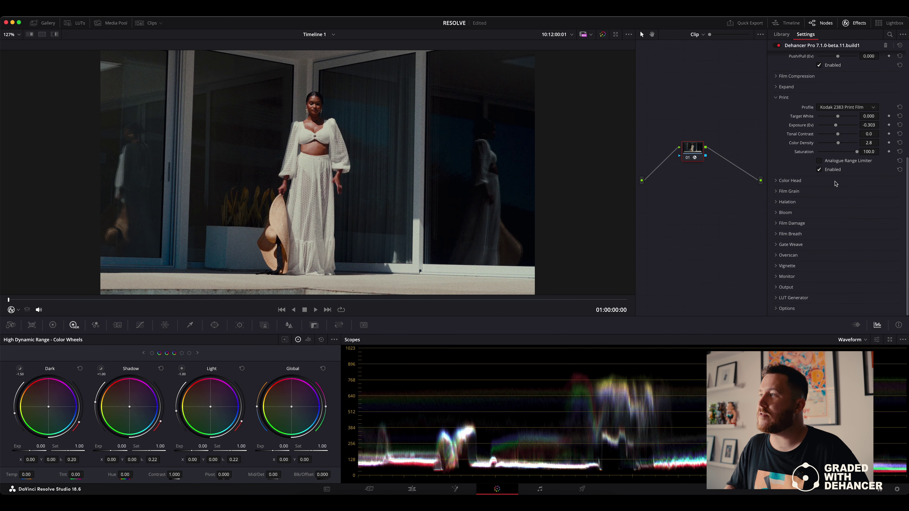
click(776, 192)
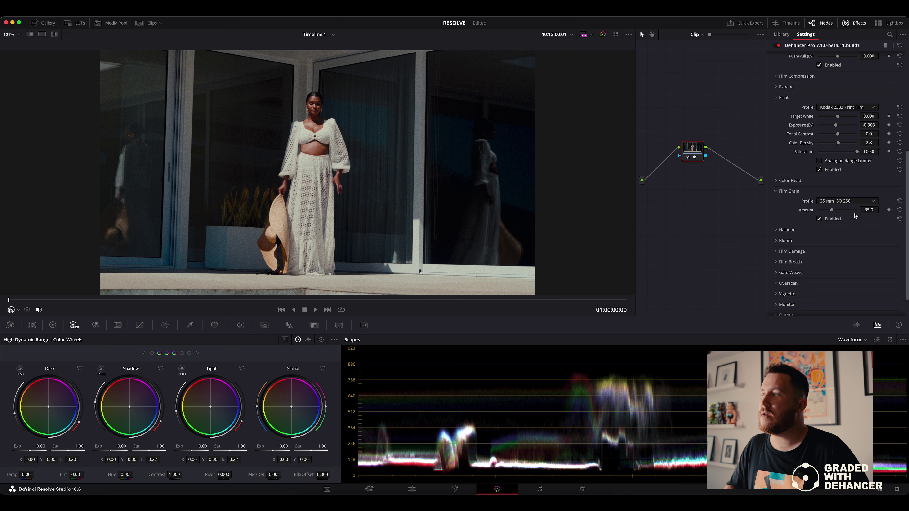
click(834, 203)
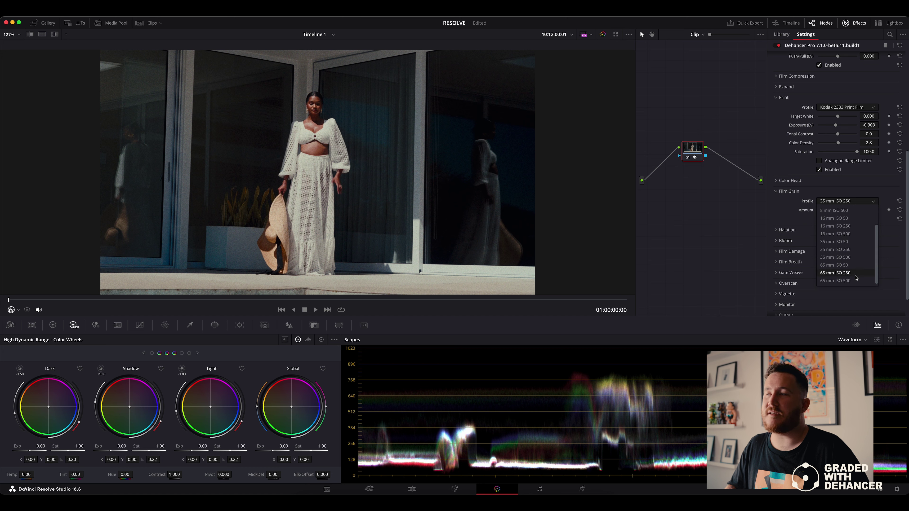
scroll(855, 269, up, 3)
scroll(839, 258, down, 3)
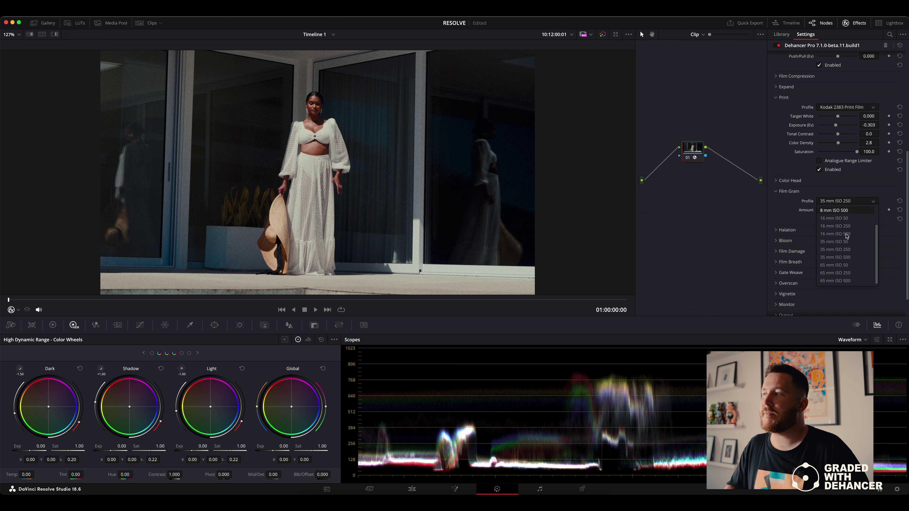
click(831, 274)
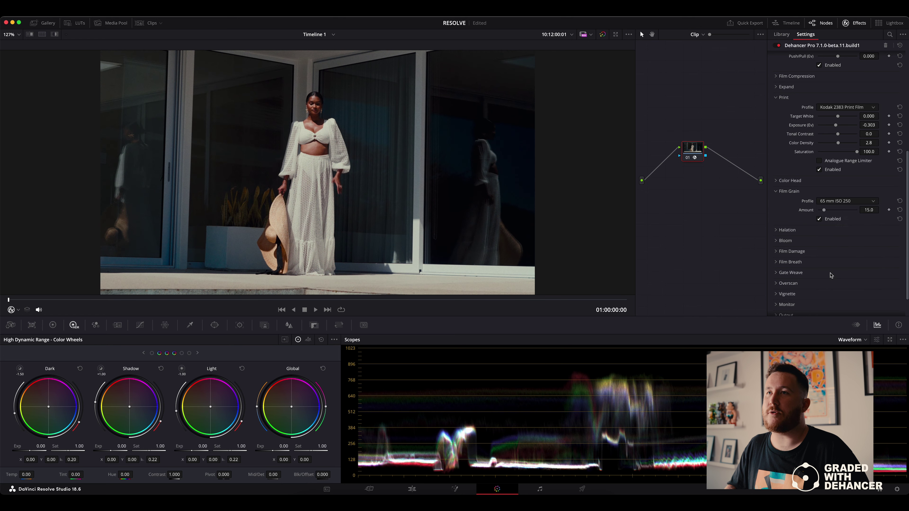
- Try the 8 mm ISO 50 and 35 mm ISO 500 film grain profiles on the shot
click(852, 204)
click(834, 226)
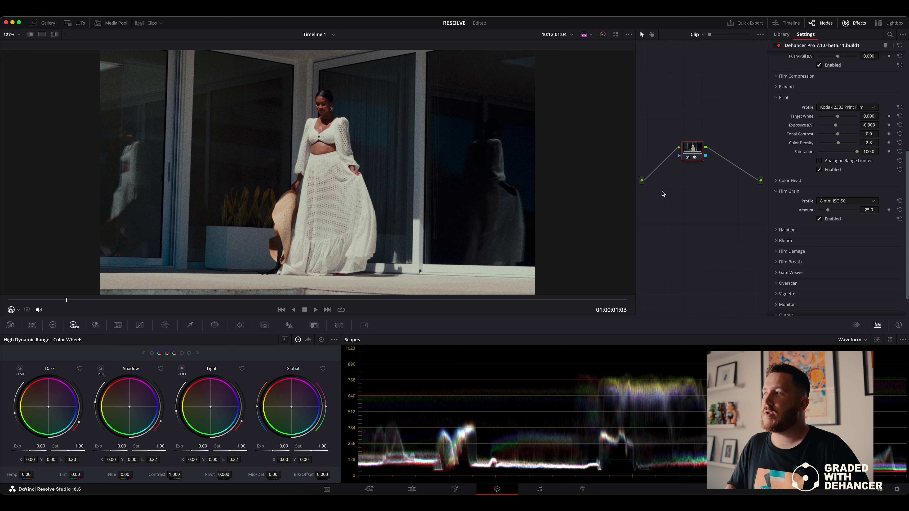
click(855, 202)
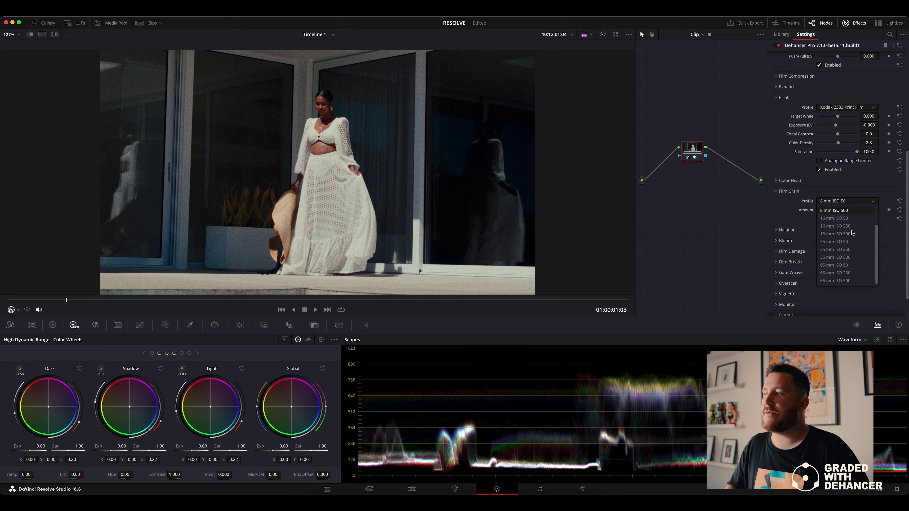
click(832, 257)
- Set the film grain profile to 35 mm ISO 250 with an amount of 17.5
click(839, 201)
click(842, 249)
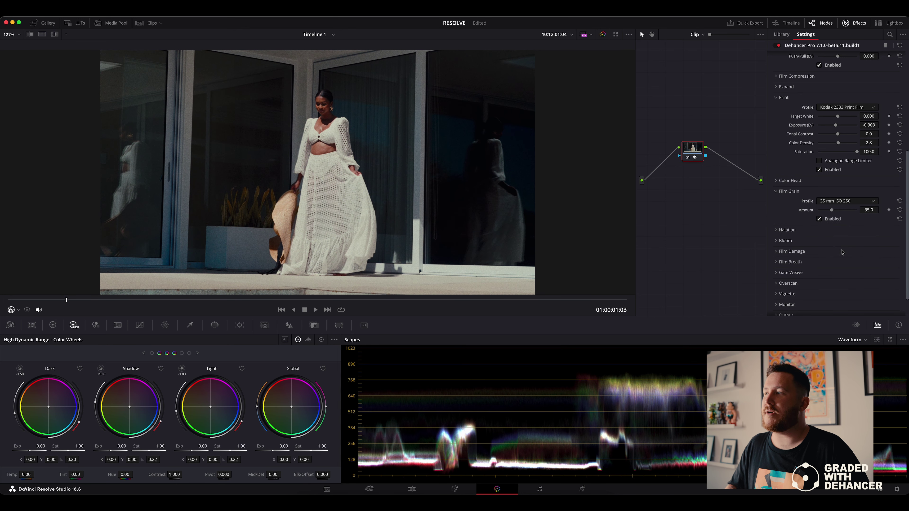
drag(832, 211, 826, 212)
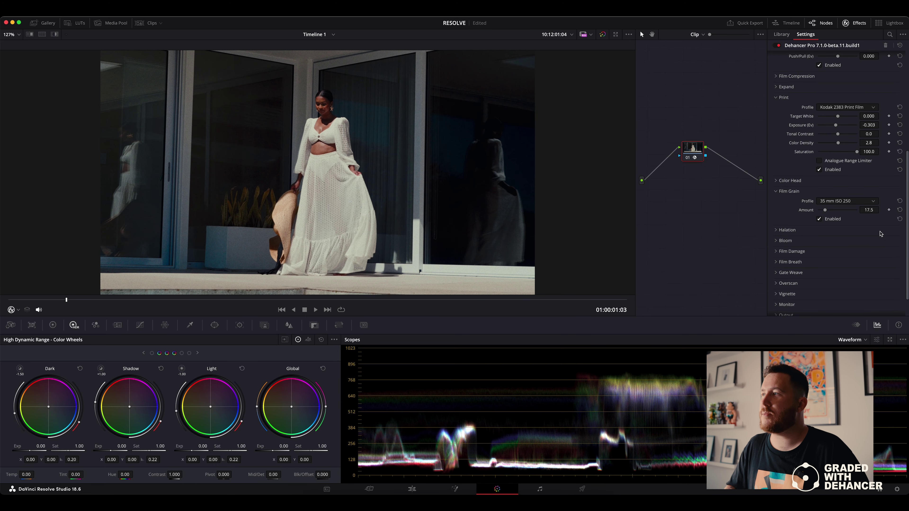
- Set the Bloom effect's Amplify amount to 42.2
scroll(875, 243, down, 2)
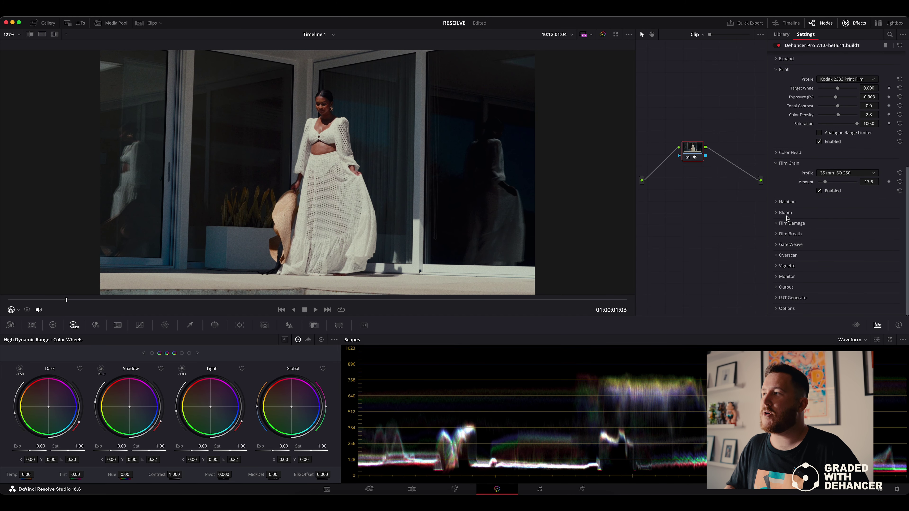
click(776, 213)
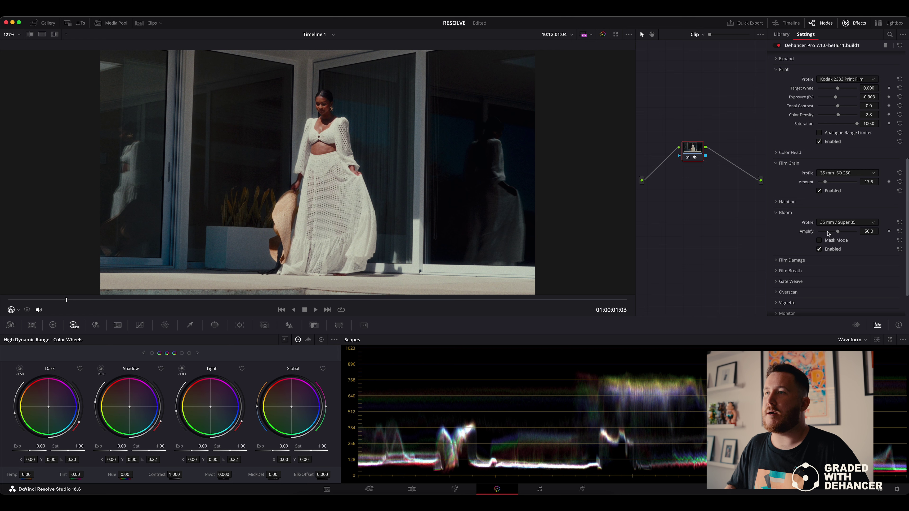
mouse_move(829, 234)
mouse_down()
mouse_move(862, 231)
mouse_move(836, 232)
mouse_up()
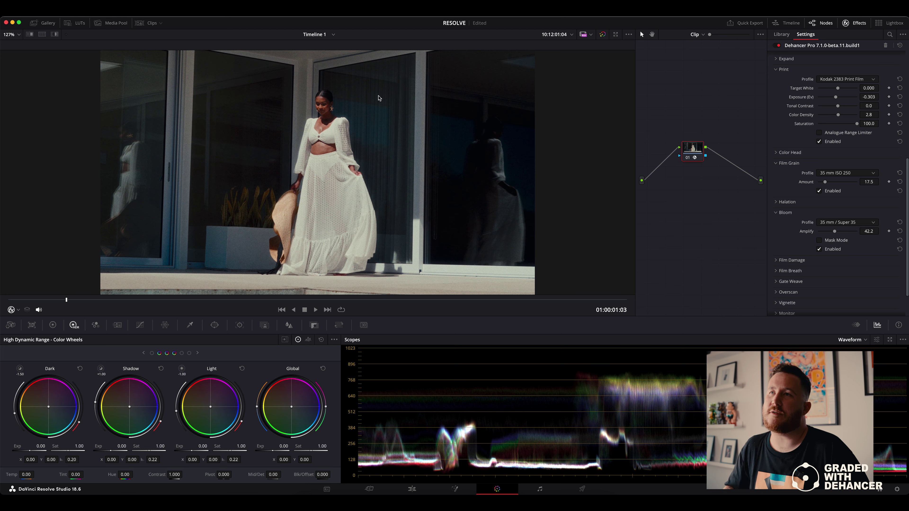
- Enable Halation and set its Amplify amount to 64.2
click(790, 202)
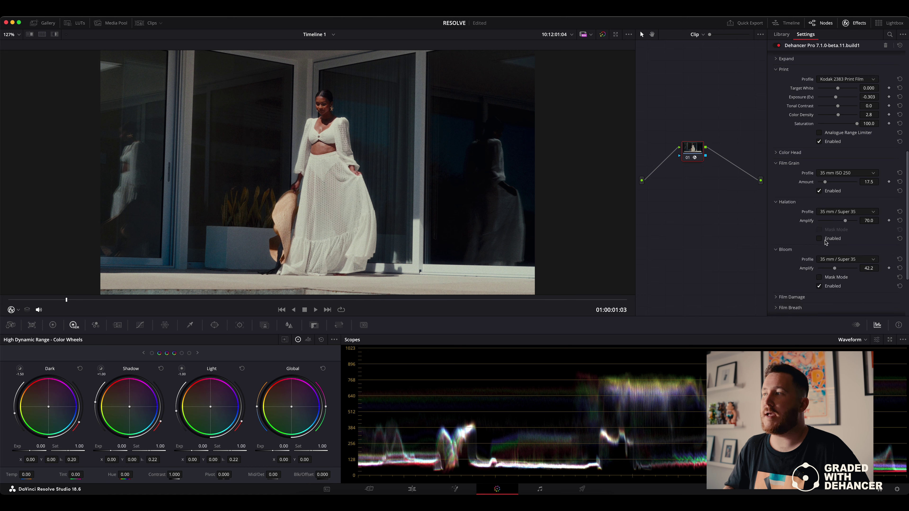
click(820, 239)
drag(842, 220, 845, 223)
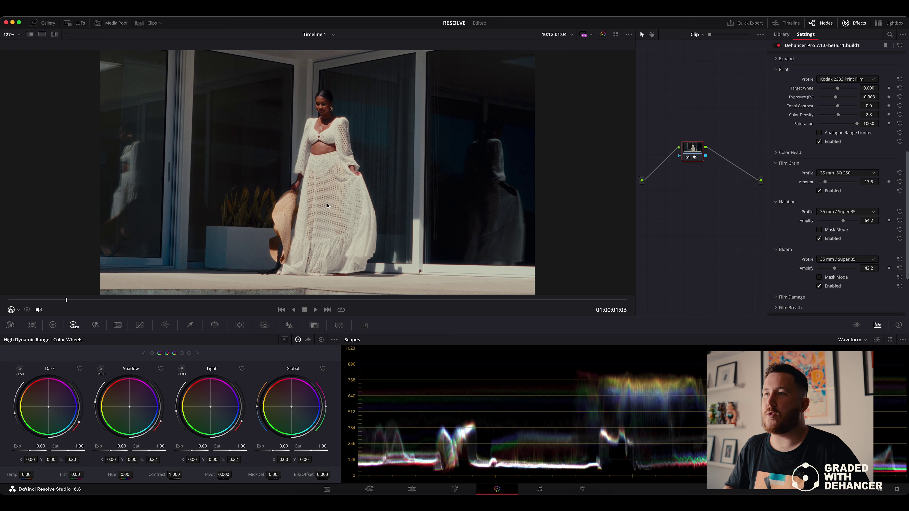
- Review the shot full screen and lower the Print Exposure to -0.579
key(super+f)
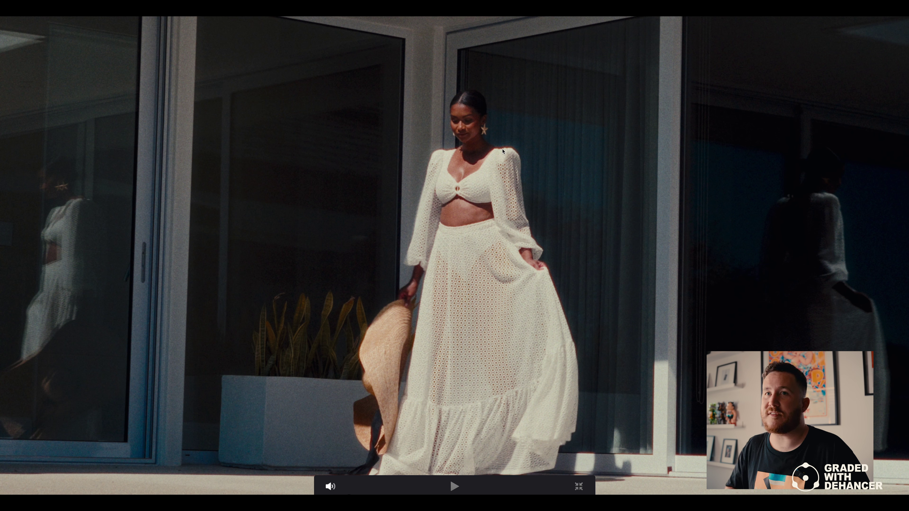
key(Escape)
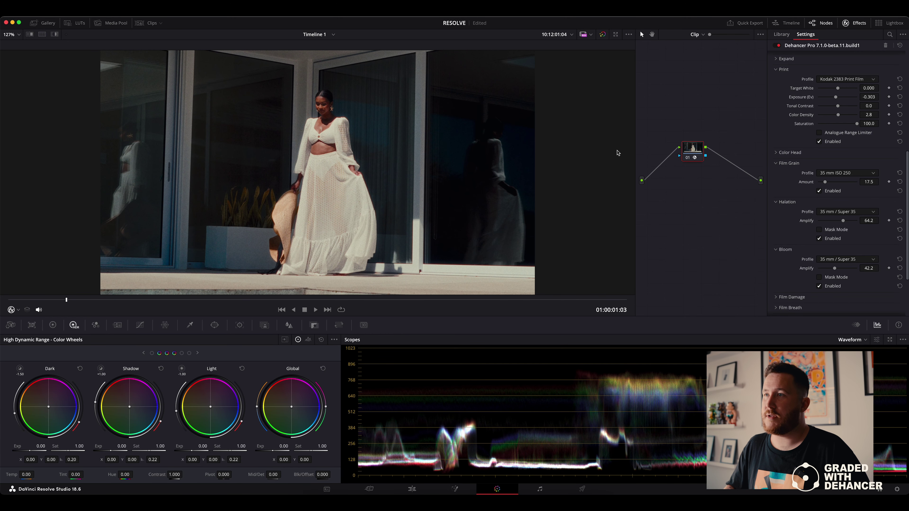
scroll(794, 194, up, 3)
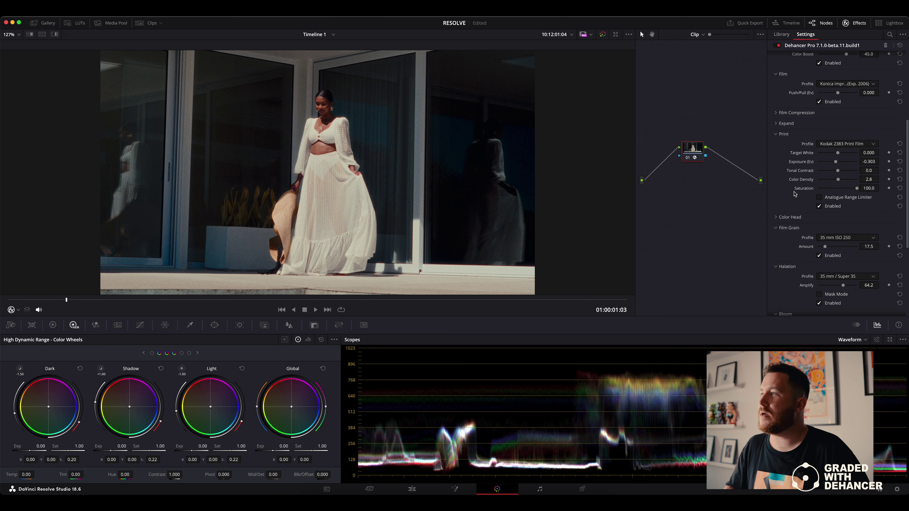
scroll(820, 186, up, 1)
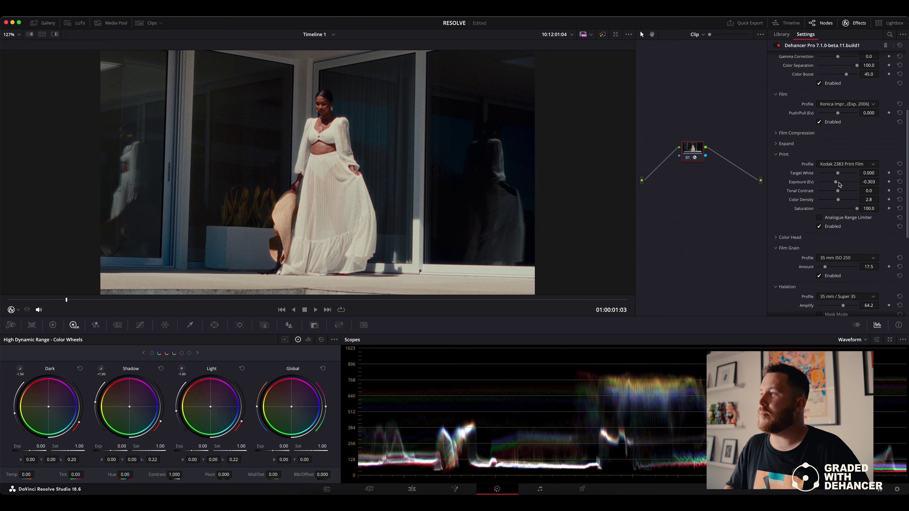
drag(835, 182, 833, 182)
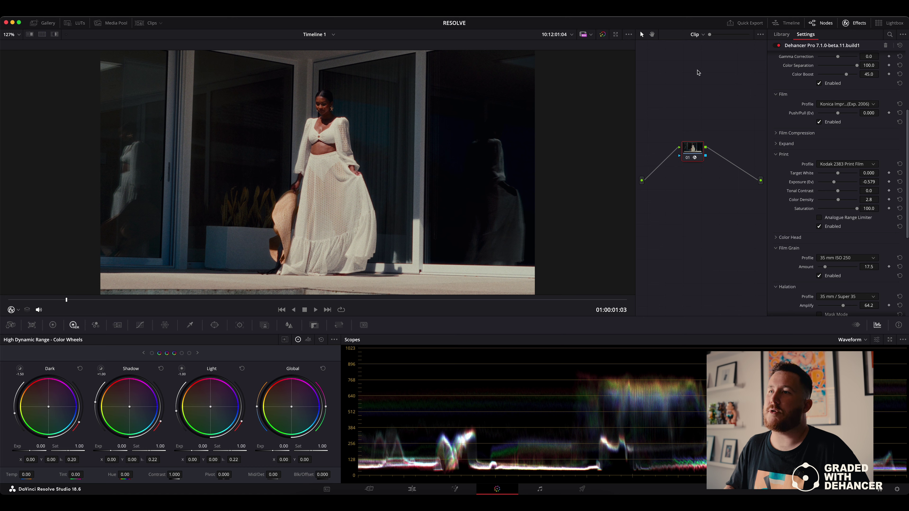
- Enable Film Compression at its preset values, comparing the shot with and without it
click(780, 133)
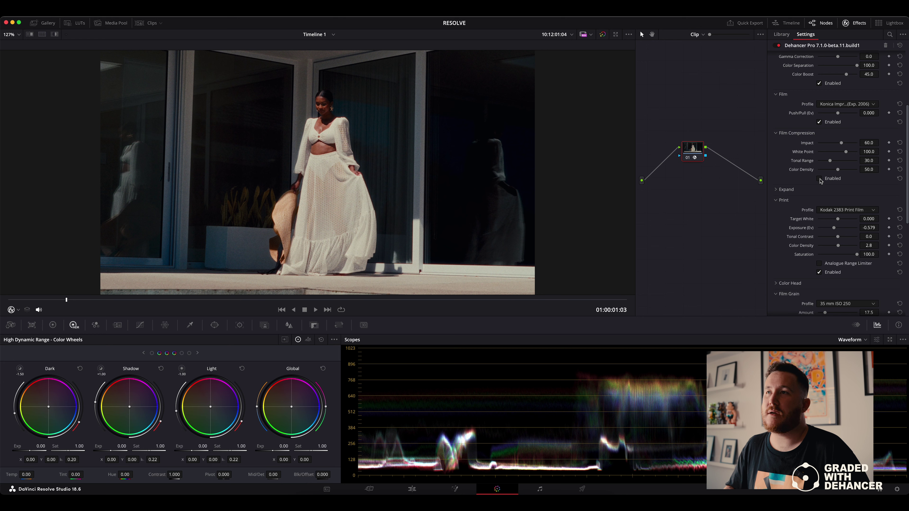
click(820, 179)
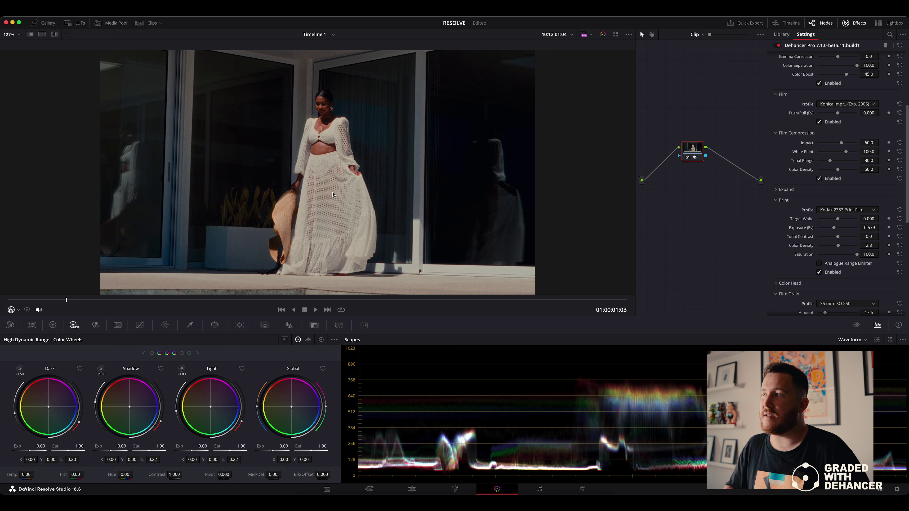
click(820, 179)
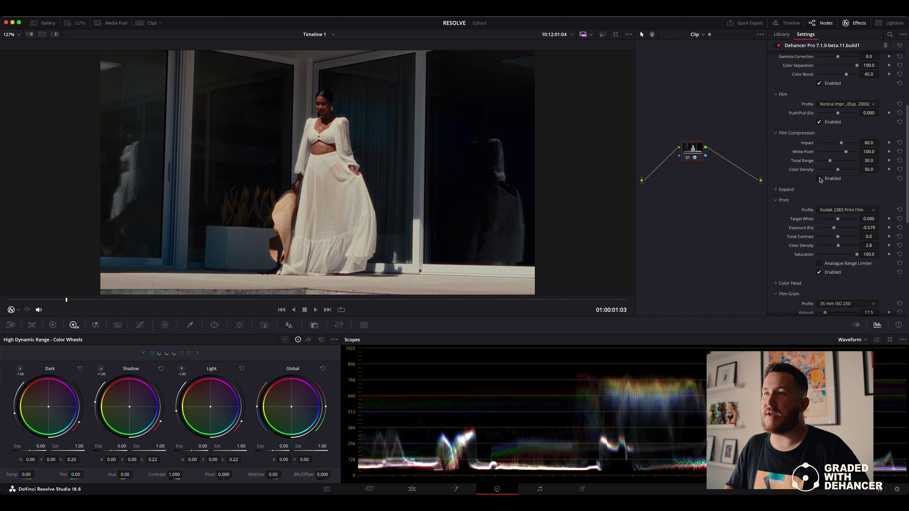
click(819, 179)
click(820, 179)
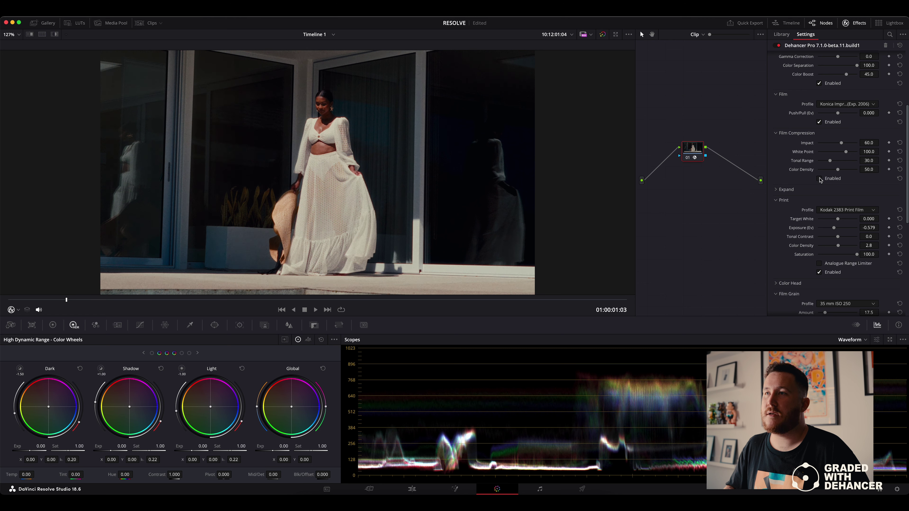
click(819, 179)
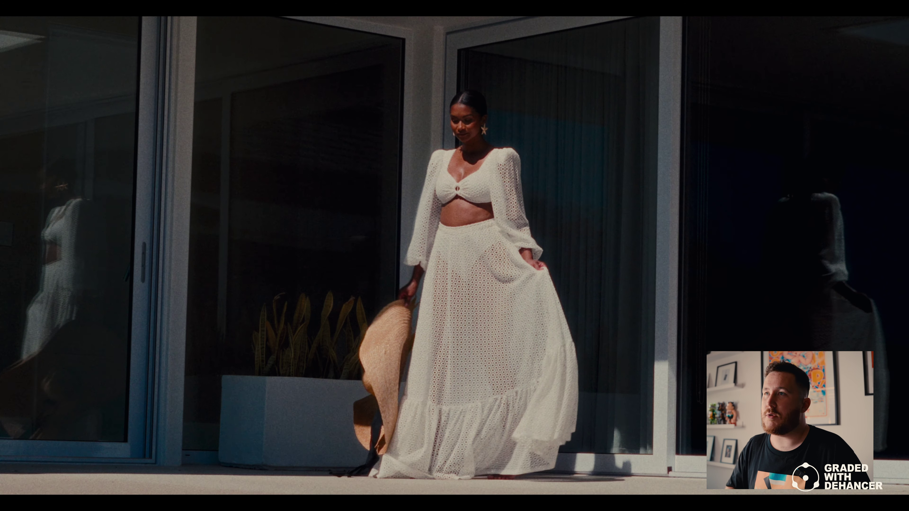
- Play part of the graded clip full screen and compare a frame with the ungraded original
key(space)
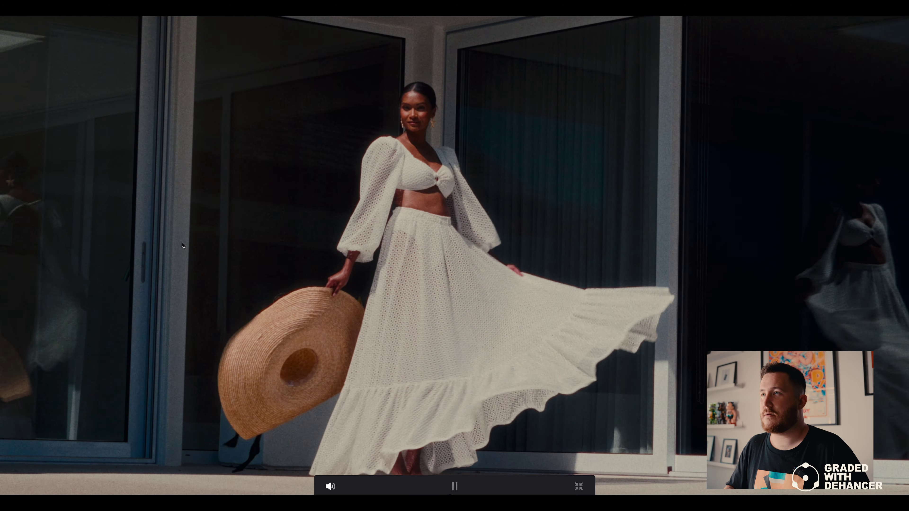
key(space)
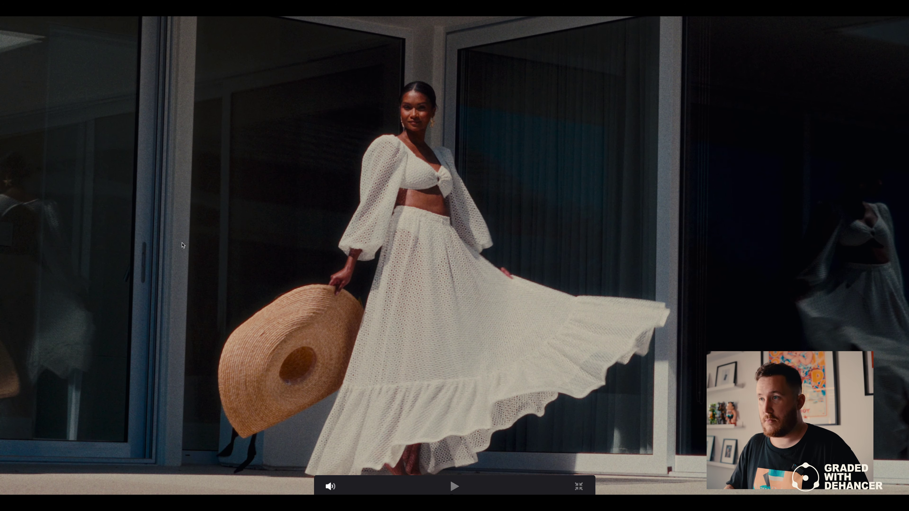
key(shift+d)
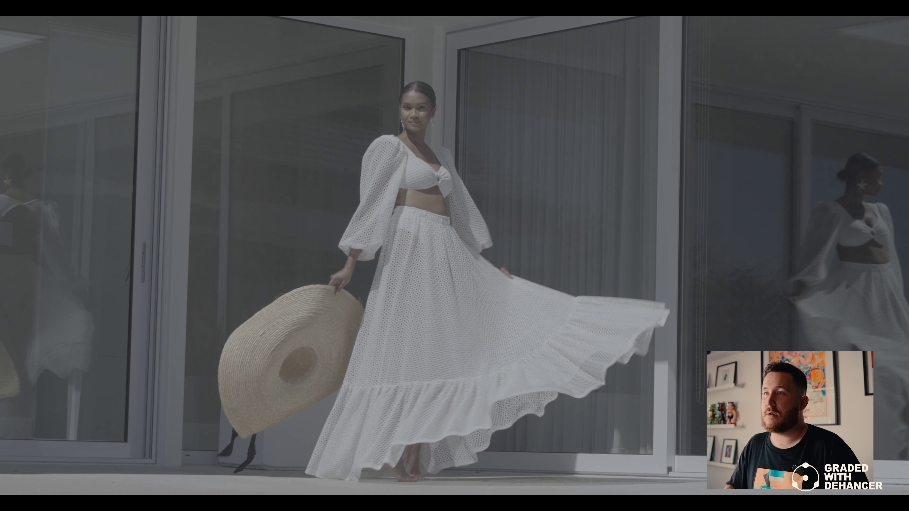
key(shift+d)
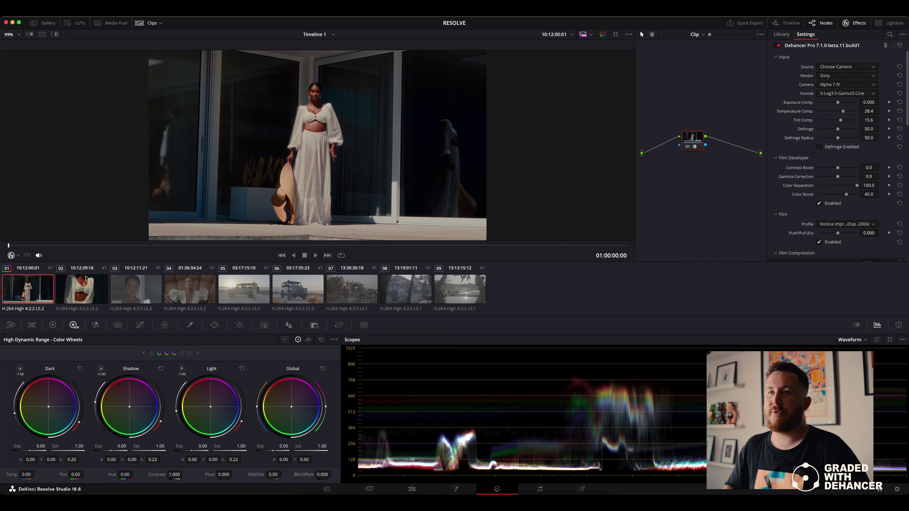
- Copy the Dehancer grade from clip 01 to clip 02, the close-up of the white crochet top
click(79, 293)
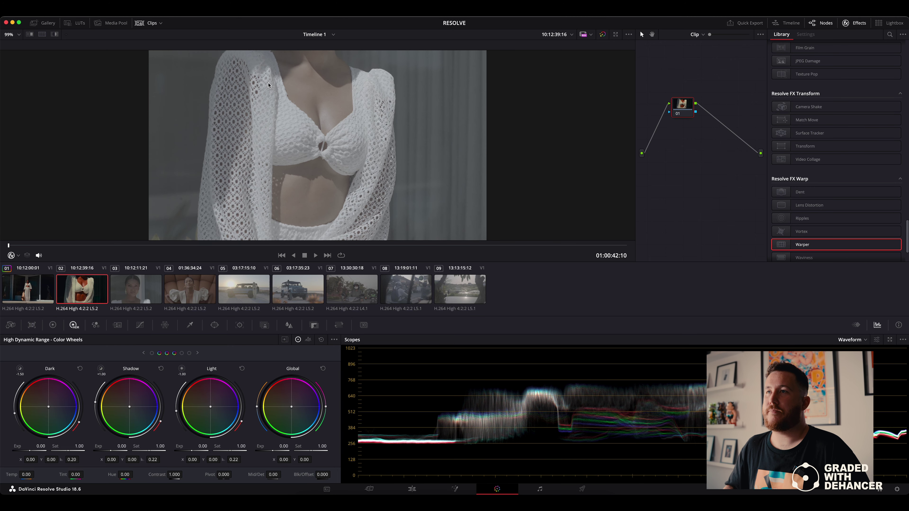
click(33, 290)
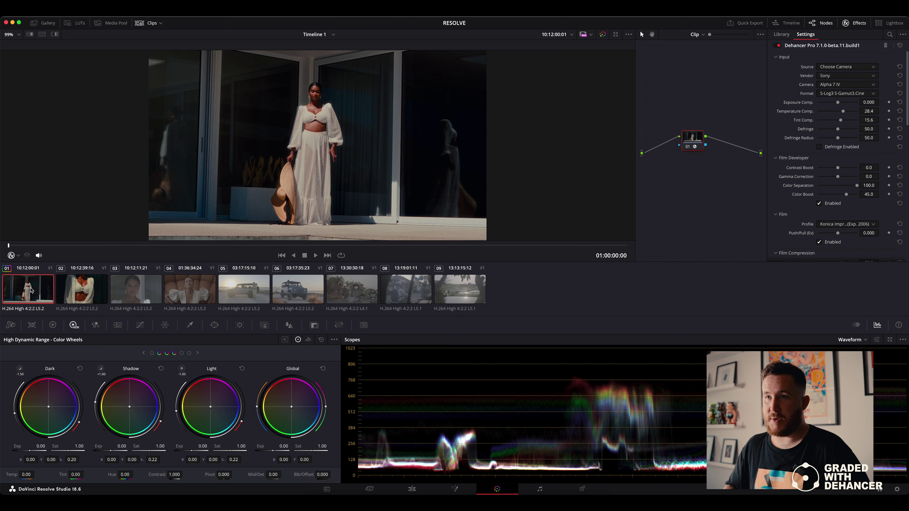
click(67, 289)
key(super+v)
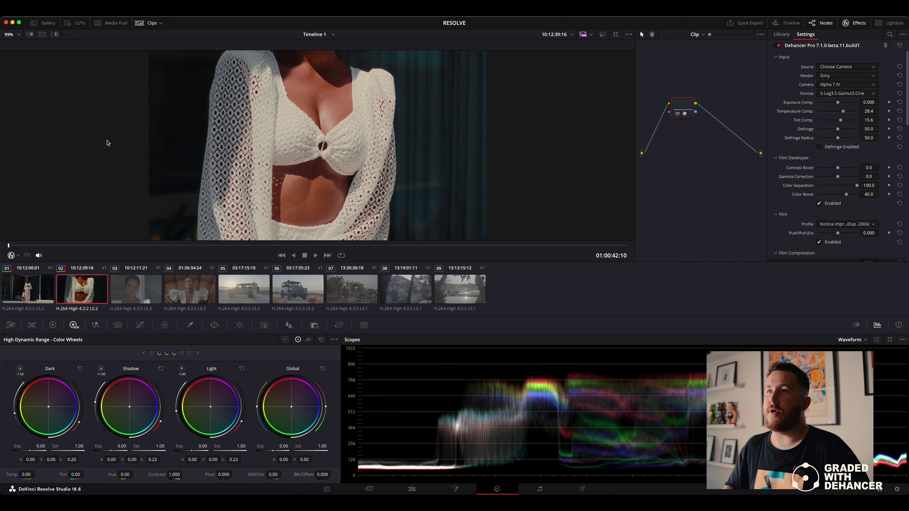
key(ctrl+shift+c)
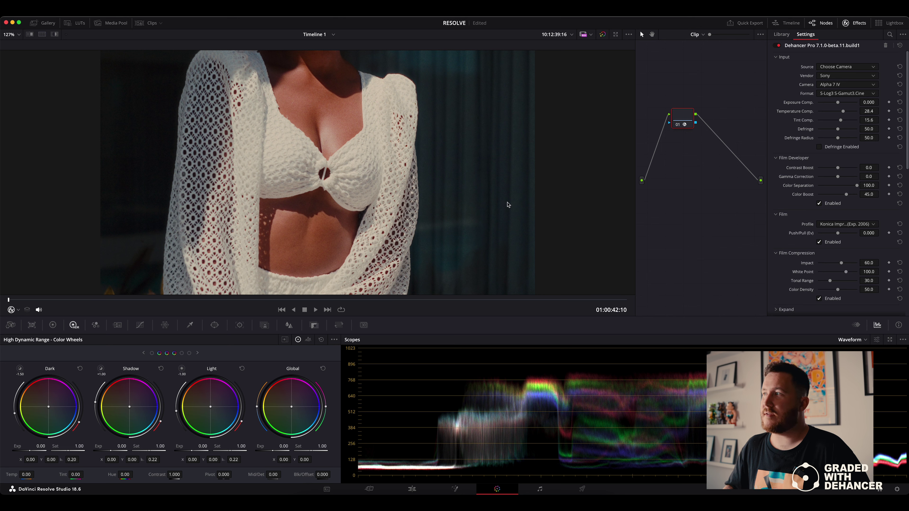
- On clip 02, lower the Print Exposure further and set Temperature Comp. to 30.3 and Tint Comp. to 4.6
scroll(812, 203, down, 4)
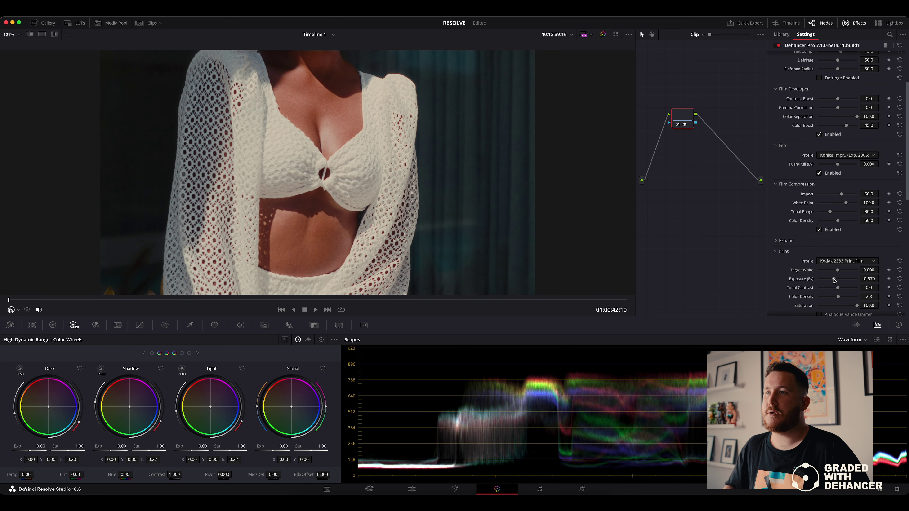
drag(835, 279, 830, 279)
drag(906, 199, 908, 137)
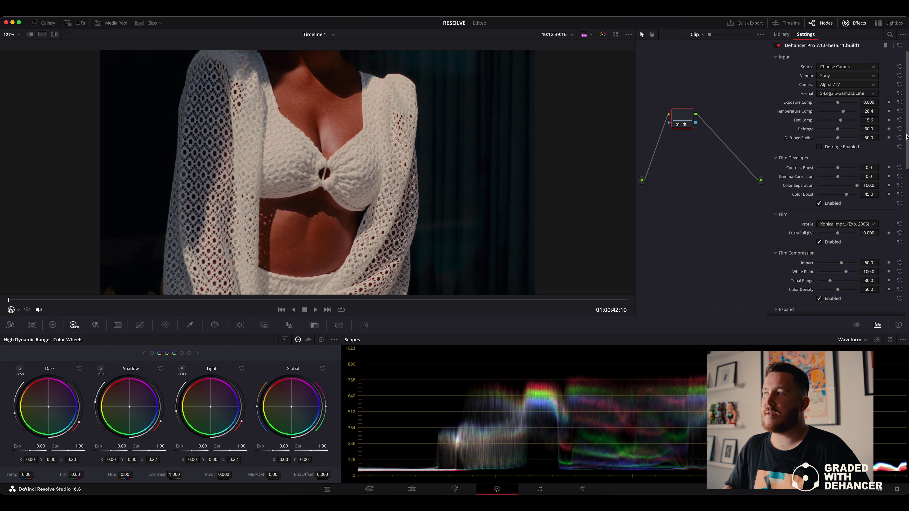
drag(844, 111, 840, 123)
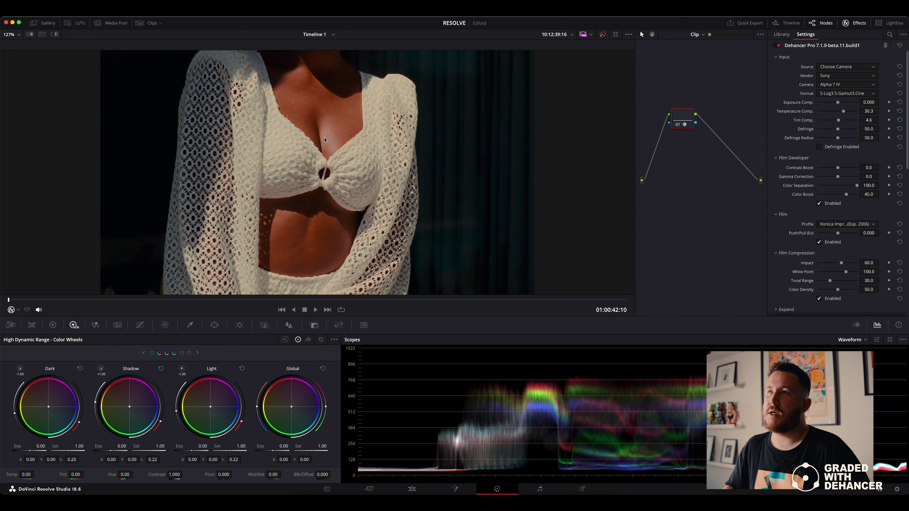
- Apply the adjusted grade of clip 02 back to clip 01 so that both shots match
click(144, 24)
click(37, 289)
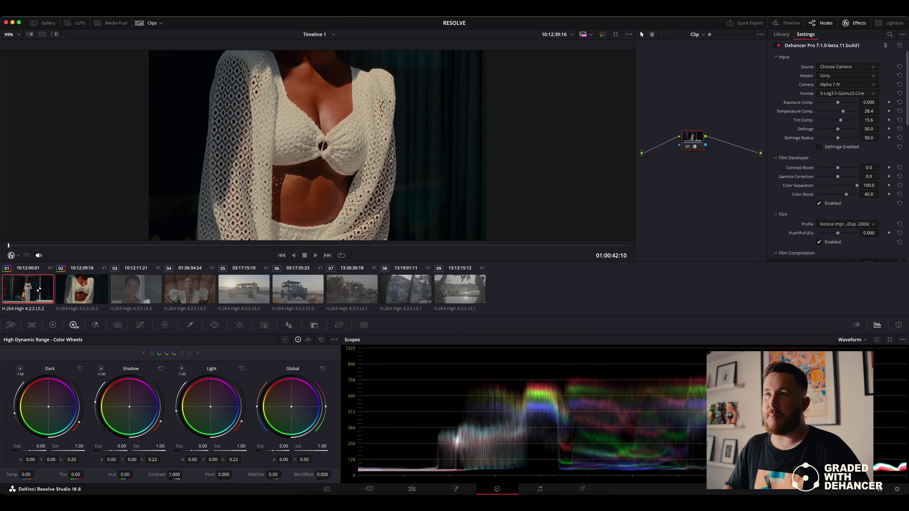
right_click(692, 140)
click(692, 108)
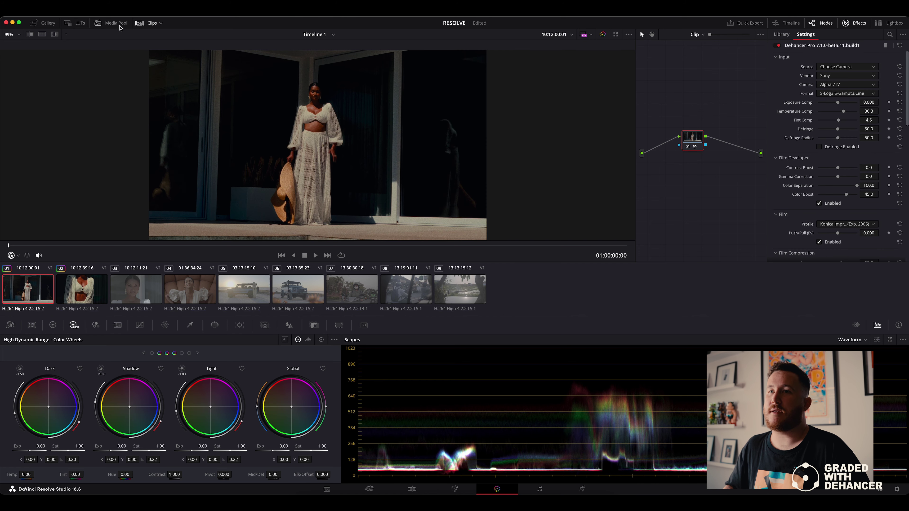
click(150, 23)
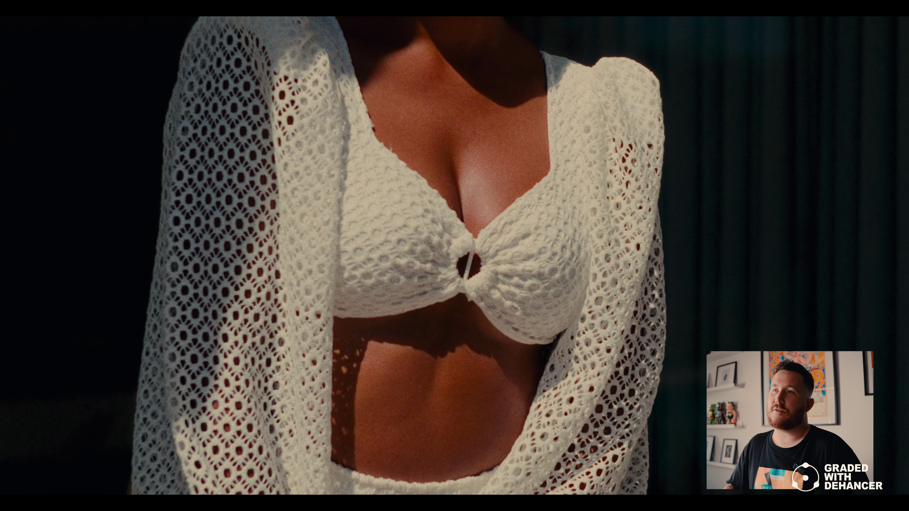
- Fine-tune the Color Boost on clip 03, the woman's face close-up, and compare it full screen with the ungraded original
mouse_move(258, 418)
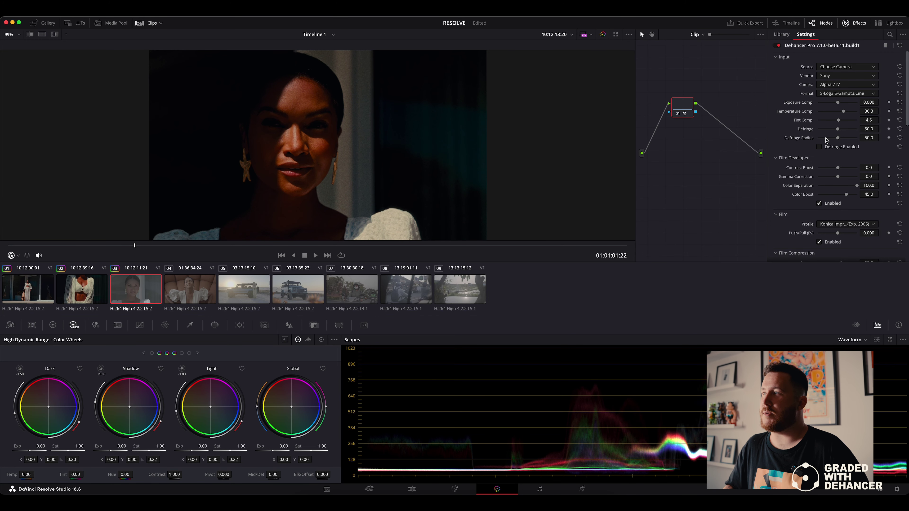
drag(846, 194, 844, 196)
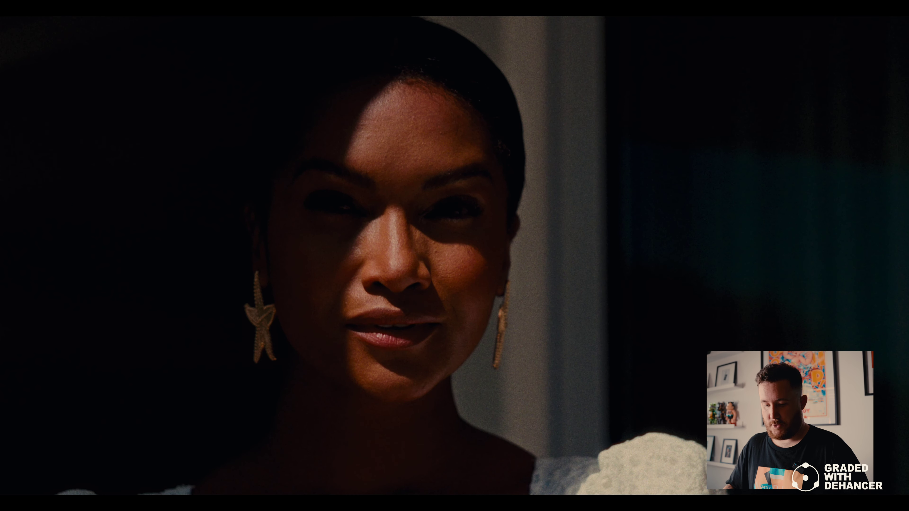
mouse_move(461, 229)
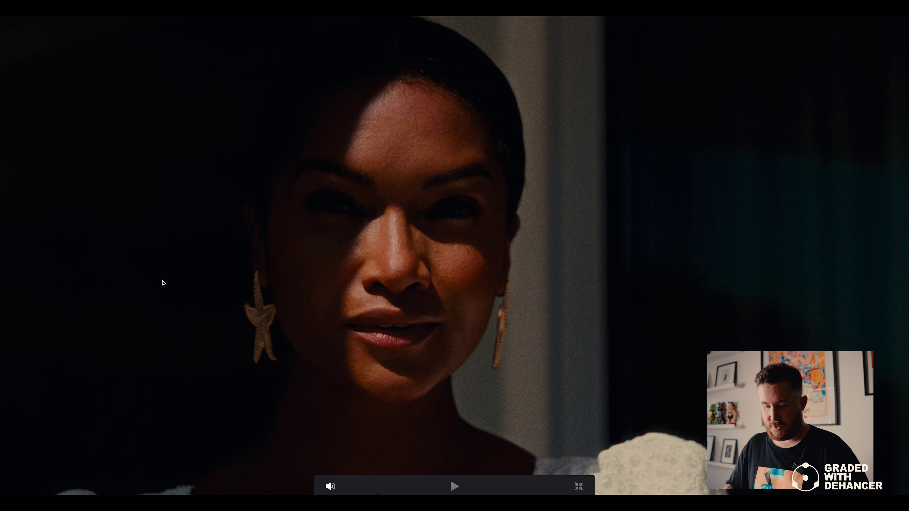
key(shift+d)
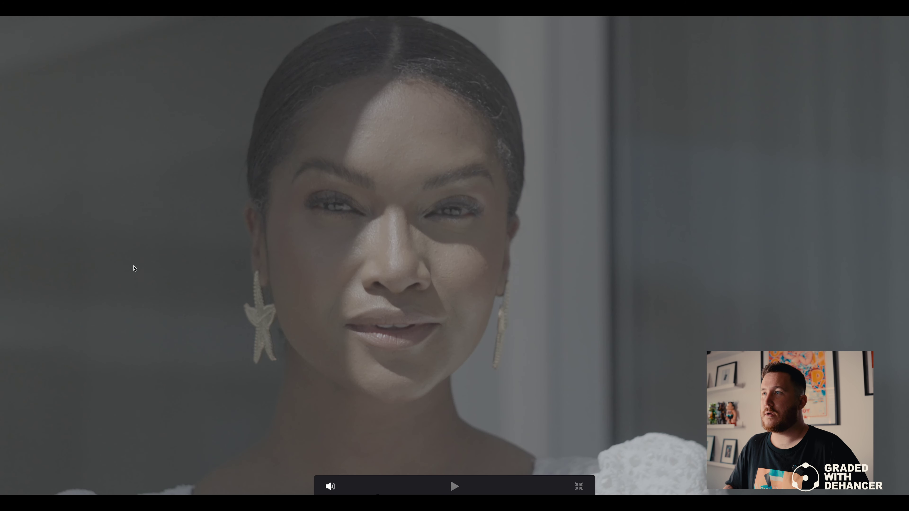
key(shift+d)
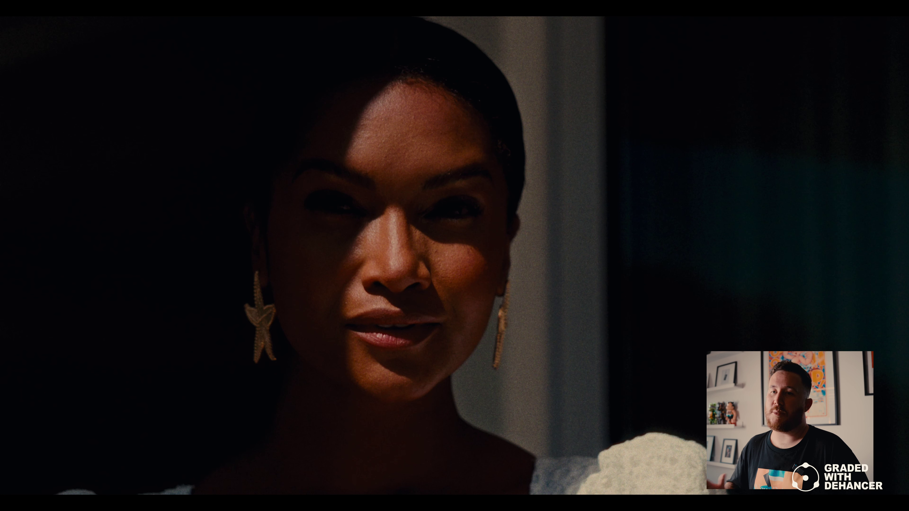
mouse_move(400, 295)
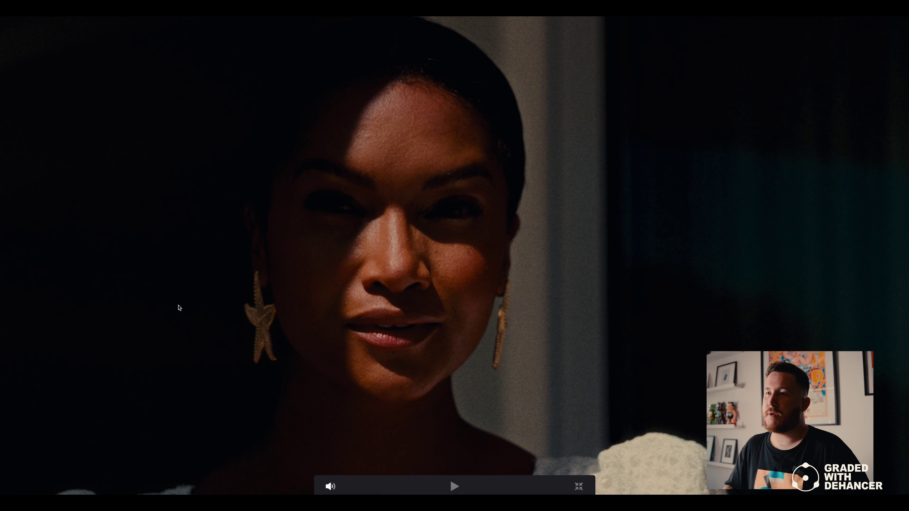